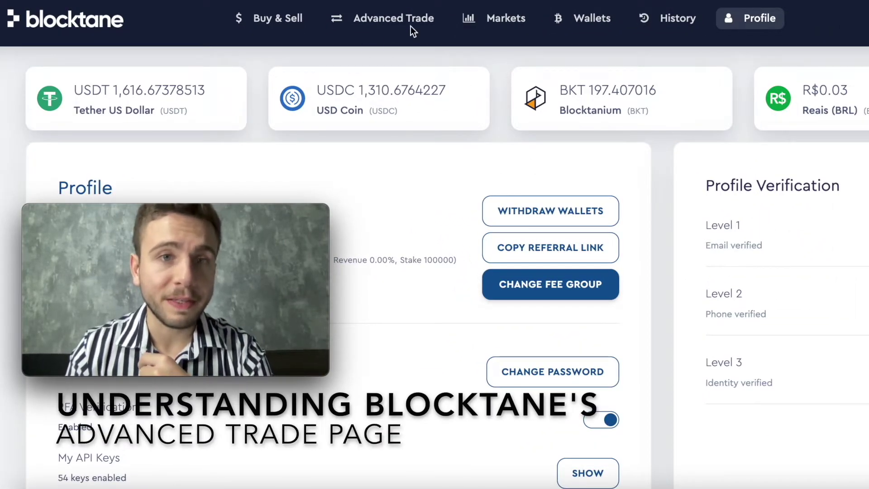
- On Advanced Trade, search 'btc' and switch the market from BTC/BRL to BTC/USDC
{"action": "left_click", "coordinate": [380, 18]}
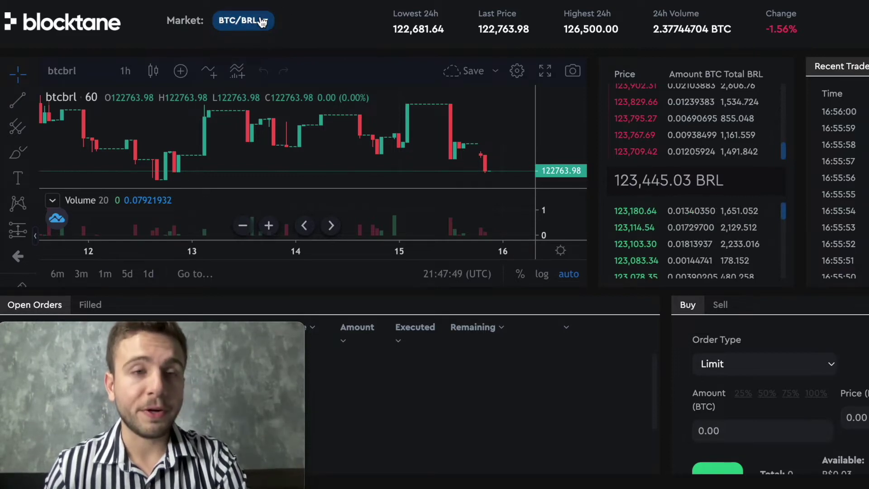
{"action": "left_click", "coordinate": [243, 21]}
{"action": "left_click", "coordinate": [174, 76]}
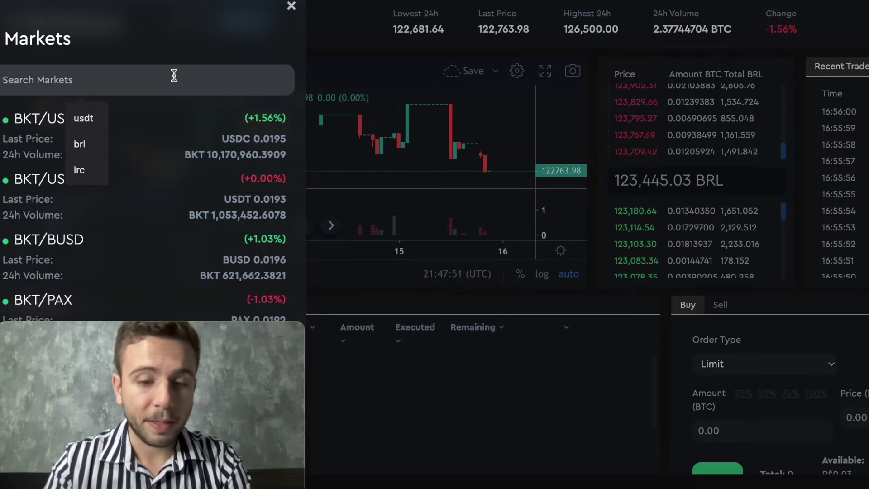
{"action": "type", "text": "btc"}
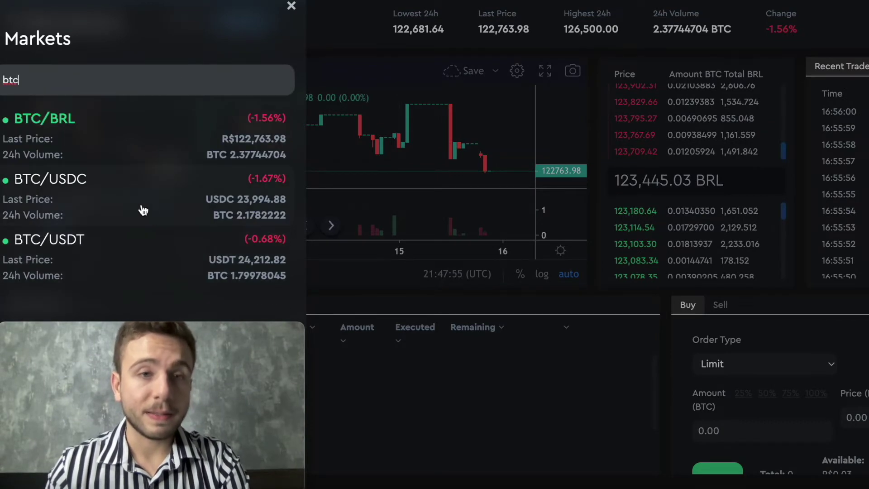
{"action": "left_click", "coordinate": [43, 215]}
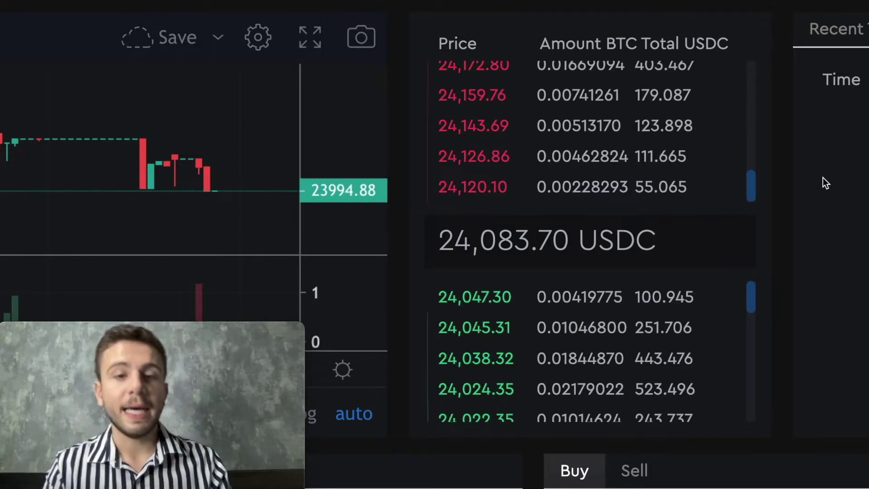
{"action": "scroll", "coordinate": [561, 344], "scroll_direction": "down", "scroll_amount": 2}
{"action": "scroll", "coordinate": [563, 358], "scroll_direction": "down", "scroll_amount": 4}
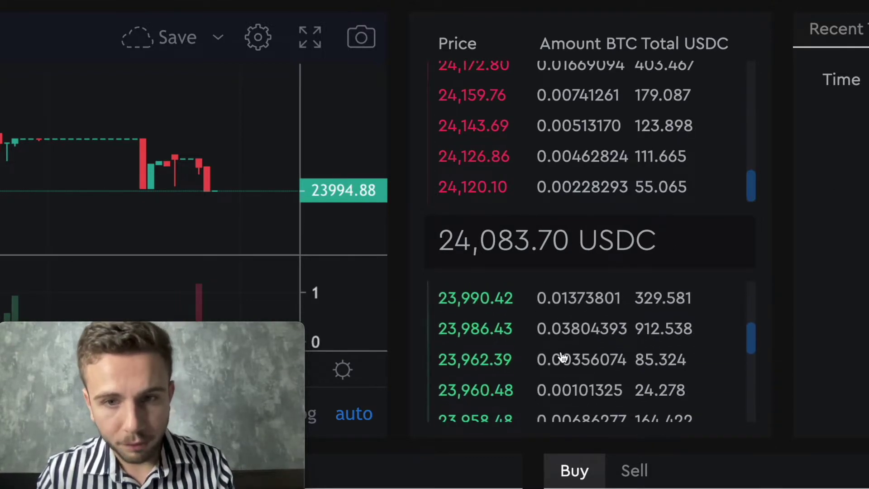
{"action": "scroll", "coordinate": [562, 357], "scroll_direction": "up", "scroll_amount": 5}
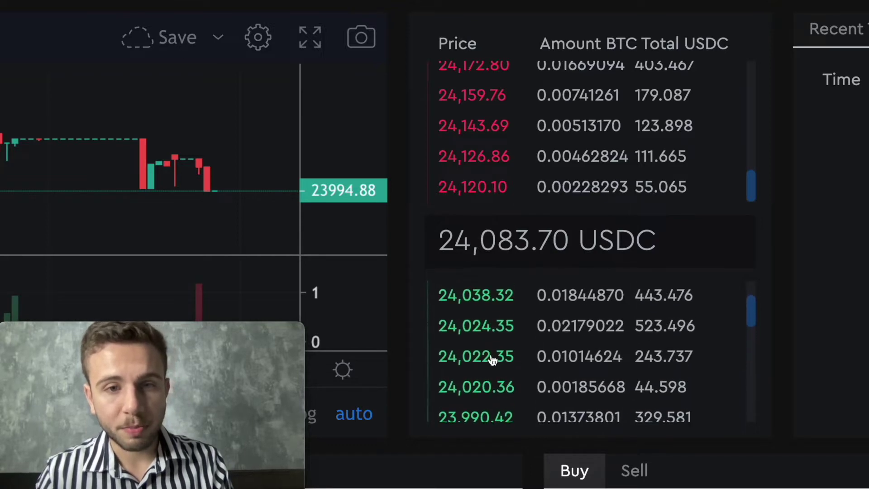
{"action": "scroll", "coordinate": [571, 313], "scroll_direction": "up", "scroll_amount": 2}
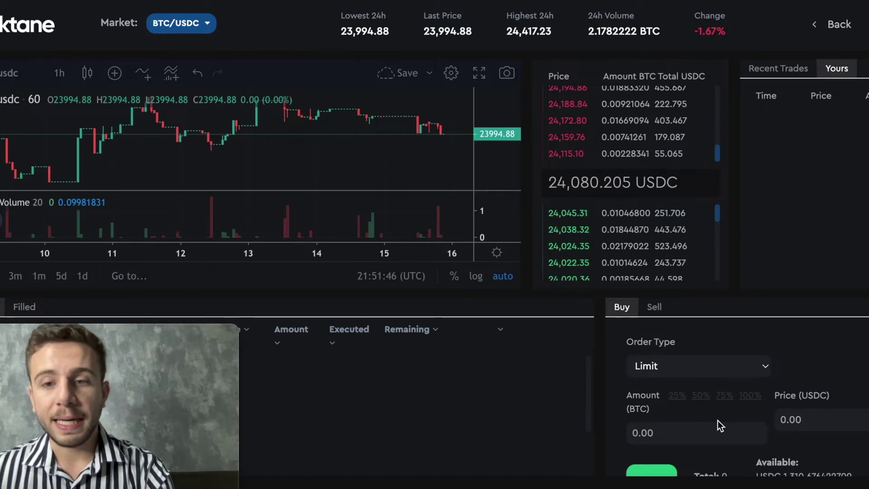
- Fill the buy form from the 24,115.10 ask and correct the amount to 0,001 BTC
{"action": "left_click", "coordinate": [690, 430]}
{"action": "type", "text": "0"}
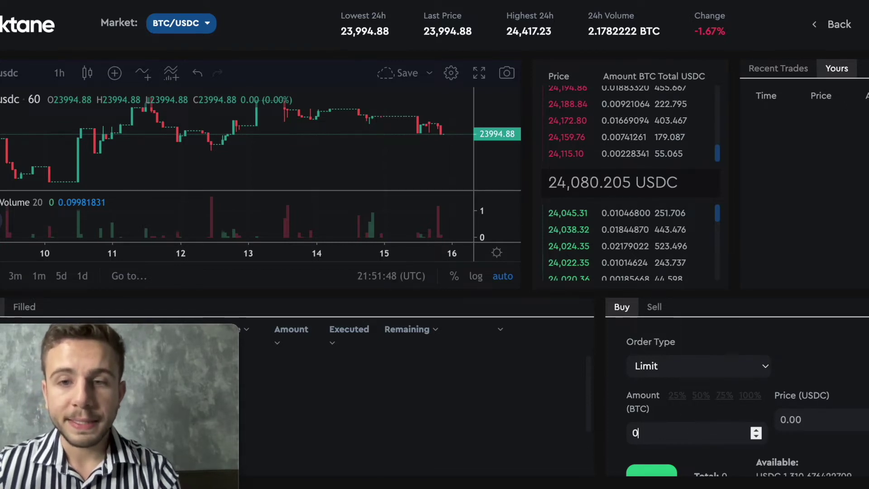
{"action": "type", "text": ".001"}
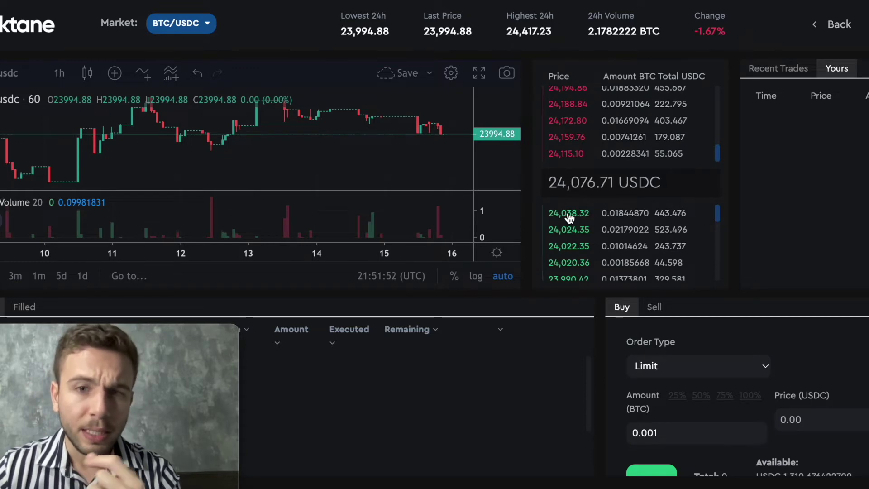
{"action": "left_click", "coordinate": [565, 154]}
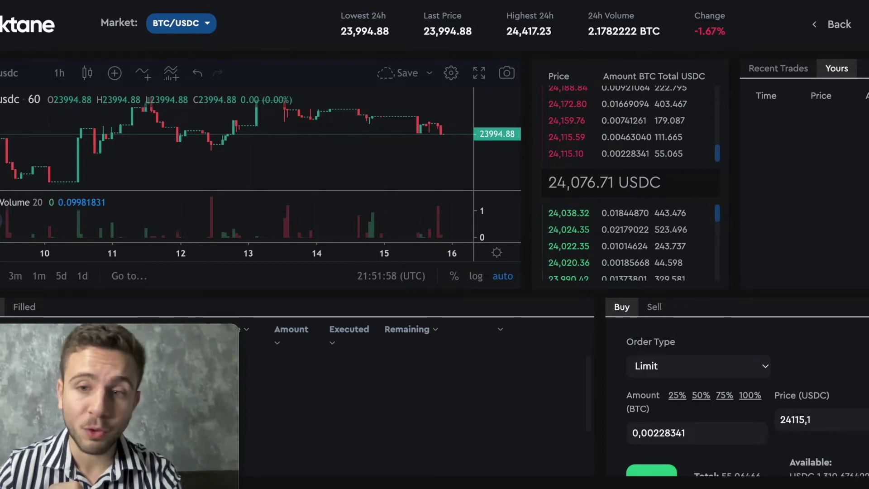
{"action": "left_click", "coordinate": [689, 433]}
{"action": "key", "text": "BackSpace"}
{"action": "key", "text": "BackSpace"}
{"action": "key", "text": "BackSpace"}
{"action": "key", "text": "BackSpace"}
{"action": "key", "text": "BackSpace"}
{"action": "key", "text": "BackSpace"}
{"action": "type", "text": "1"}
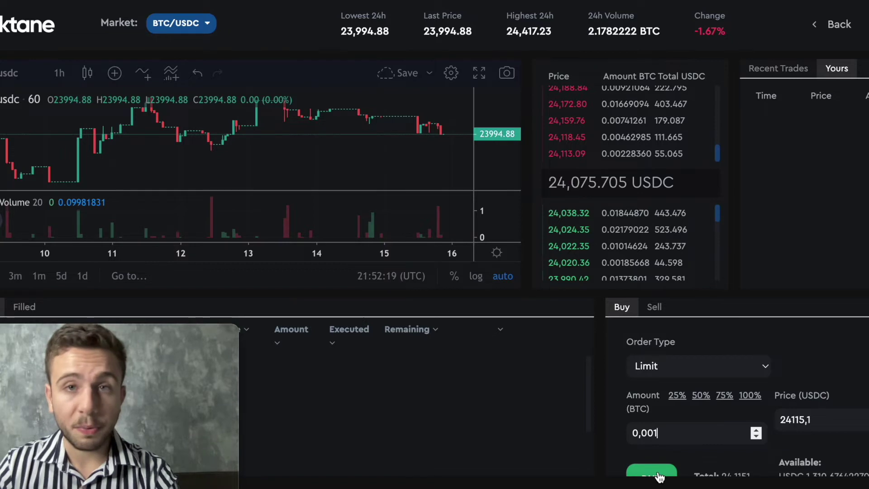
- Change the 0.001 BTC buy to a Market order and bring up its confirmation
{"action": "left_click", "coordinate": [710, 362]}
{"action": "left_click", "coordinate": [723, 382]}
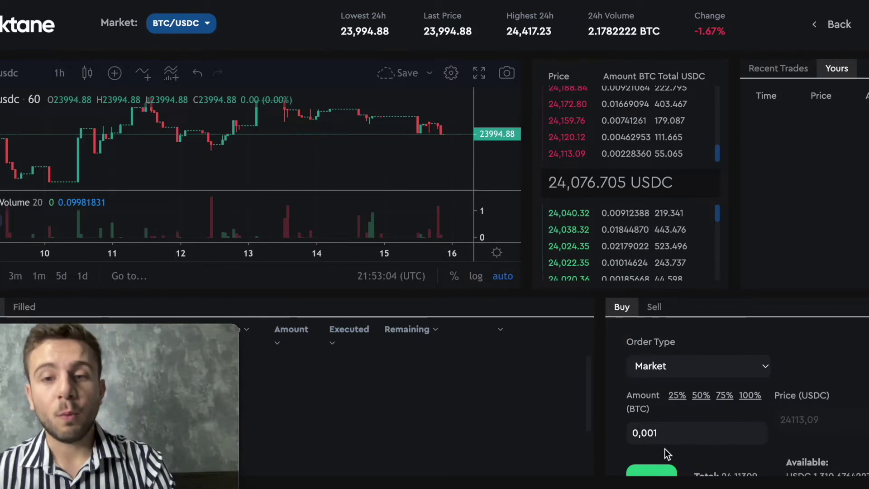
{"action": "left_click", "coordinate": [664, 473]}
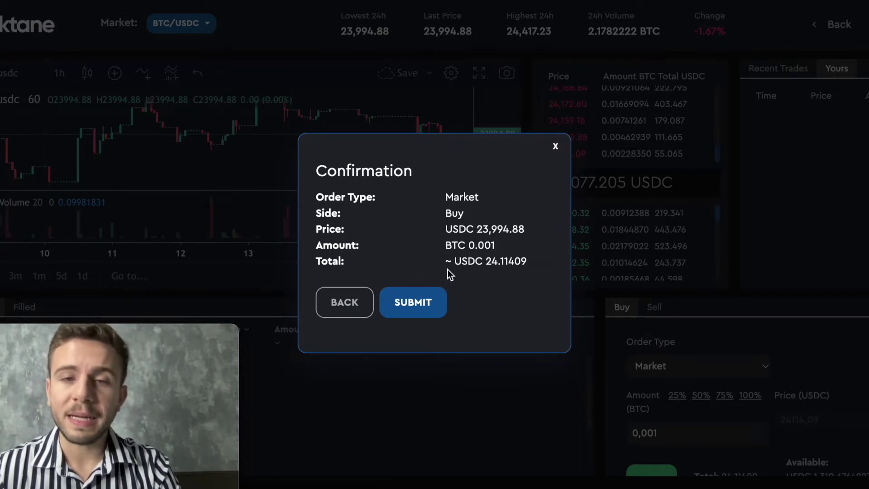
{"action": "left_click", "coordinate": [557, 146]}
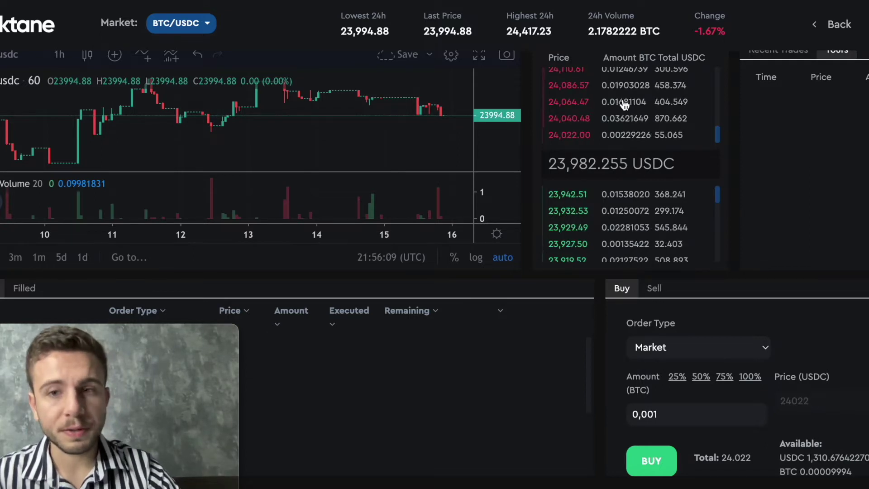
- Set Order Type back to Limit, enter 100 BTC, and select the 24115,1 price
{"action": "left_click", "coordinate": [697, 347]}
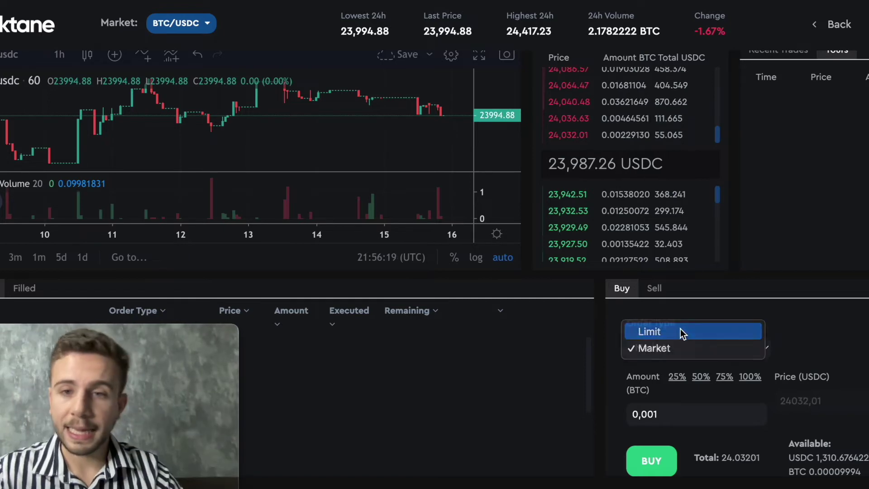
{"action": "left_click", "coordinate": [631, 332]}
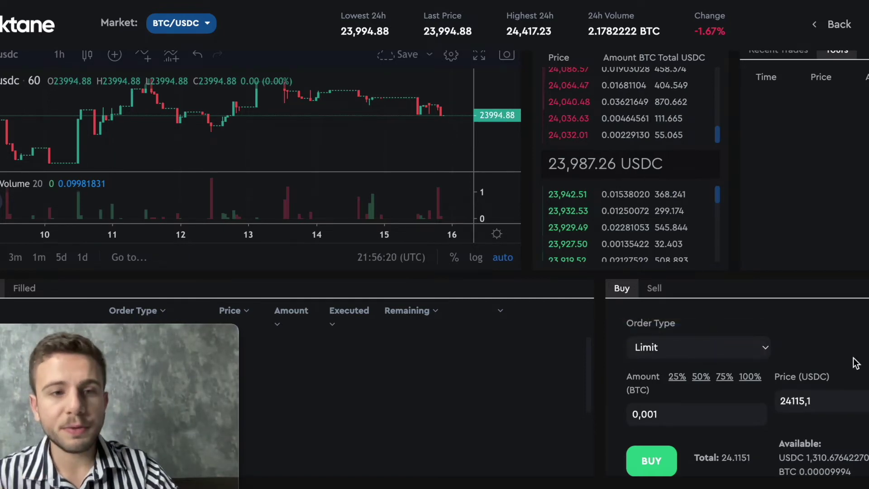
{"action": "left_click", "coordinate": [726, 422]}
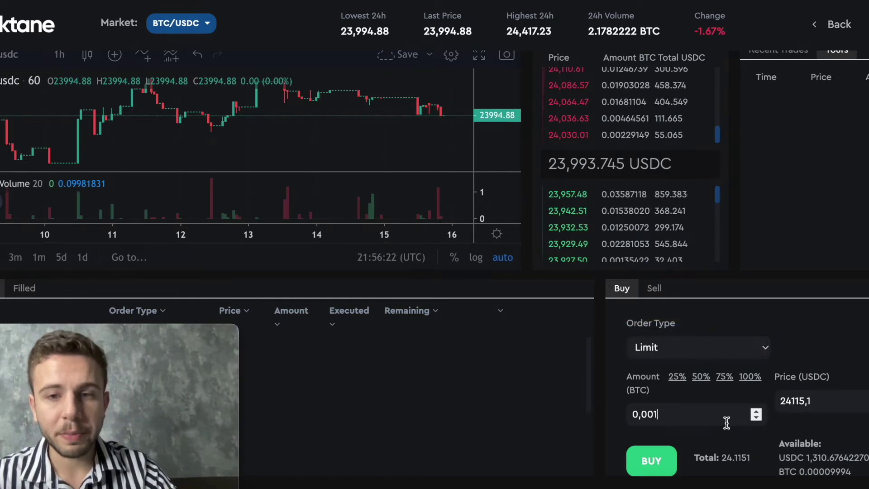
{"action": "key", "text": "ctrl+a"}
{"action": "type", "text": "100"}
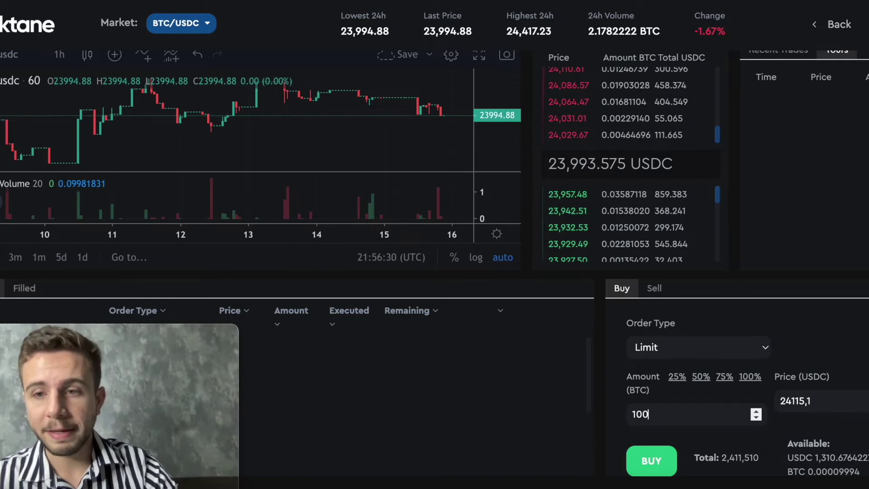
{"action": "double_click", "coordinate": [842, 406]}
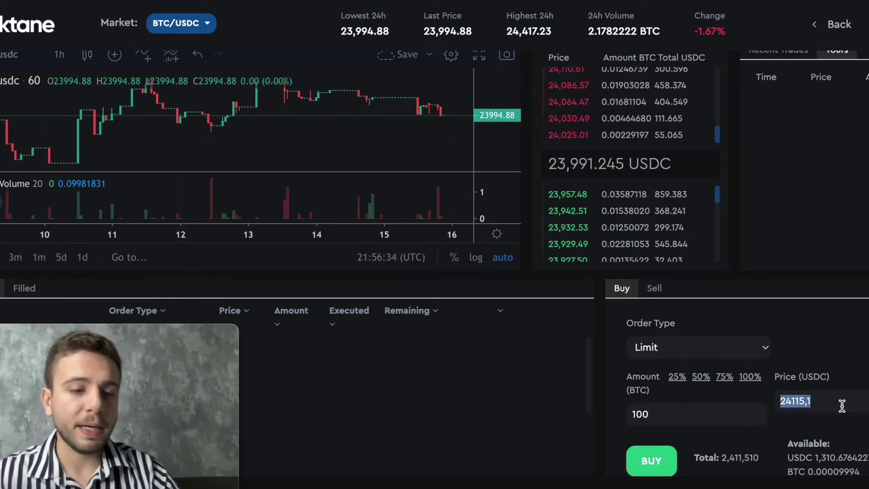